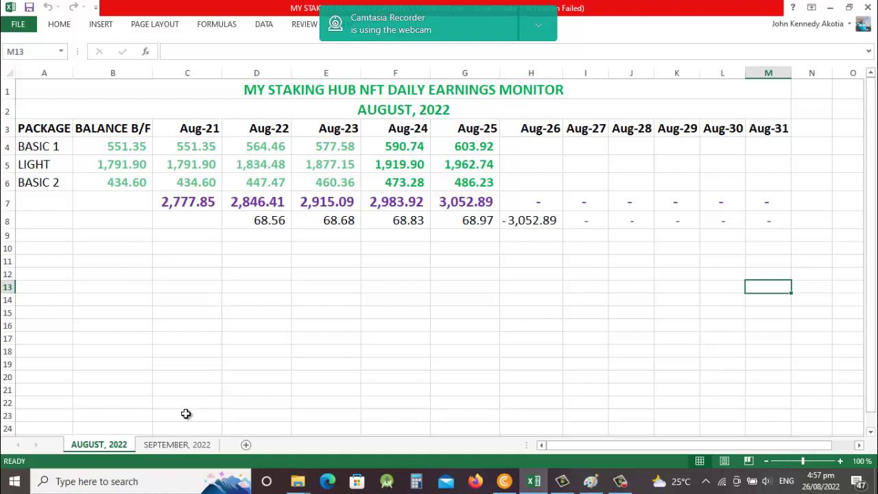
View the SEPTEMBER, 2022 sheet, add a blank worksheet after it, and return to the AUGUST, 2022 sheet.
left_click(165, 444)
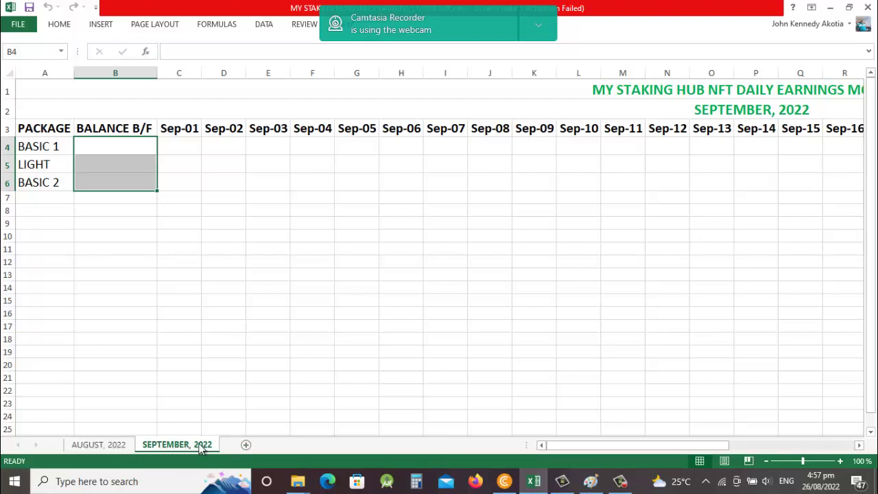
left_click(244, 445)
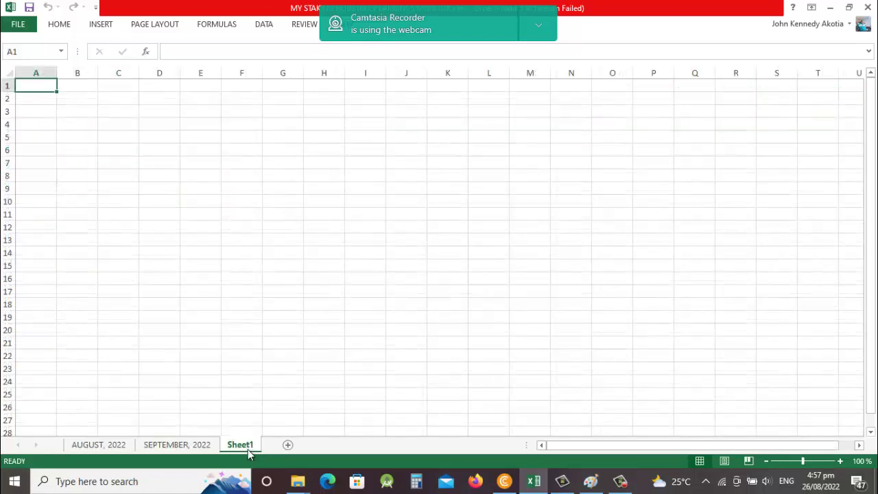
left_click(181, 446)
left_click(103, 450)
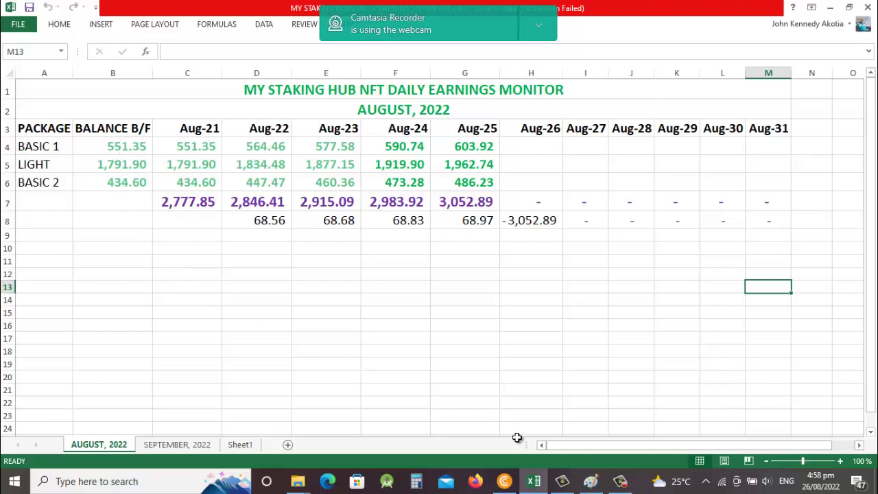
Switch to the browser, show the MAVIE back office My HUB's page, and hide the webcam notification.
left_click(504, 481)
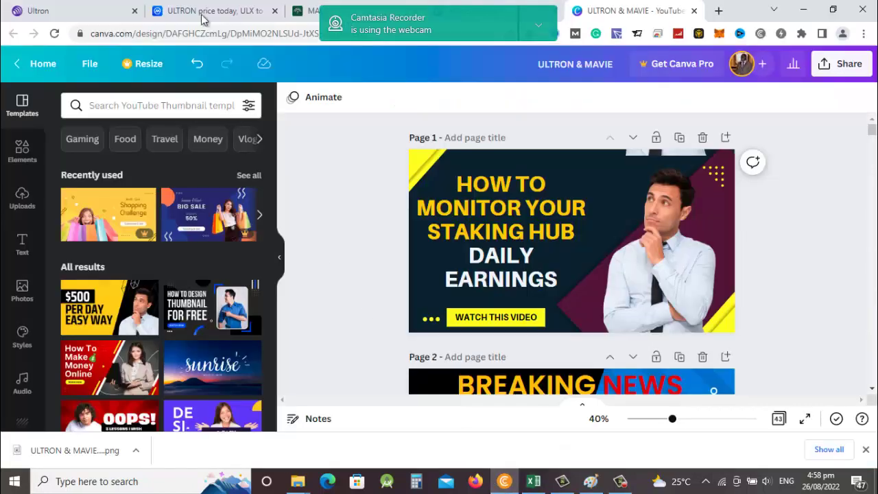
left_click(314, 16)
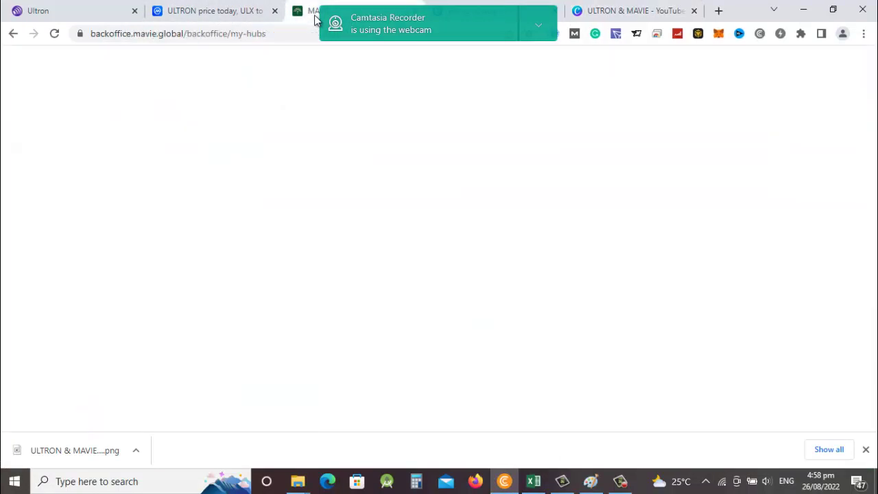
left_click(540, 29)
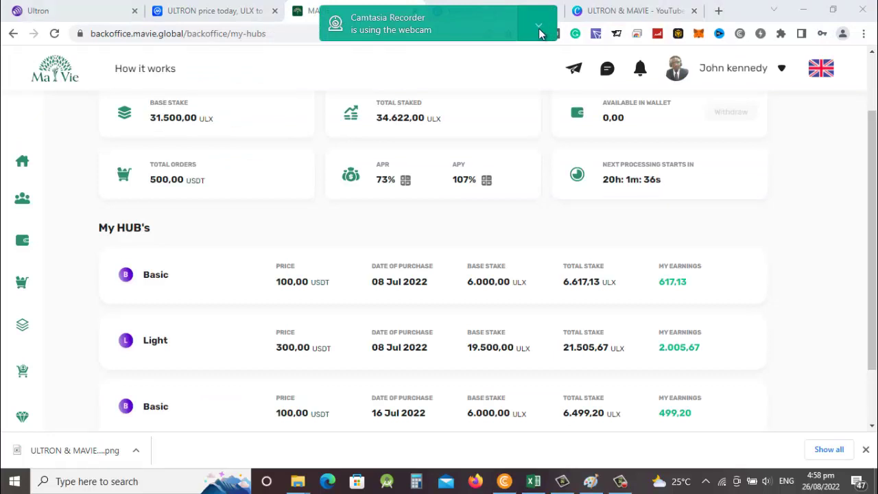
left_click(539, 26)
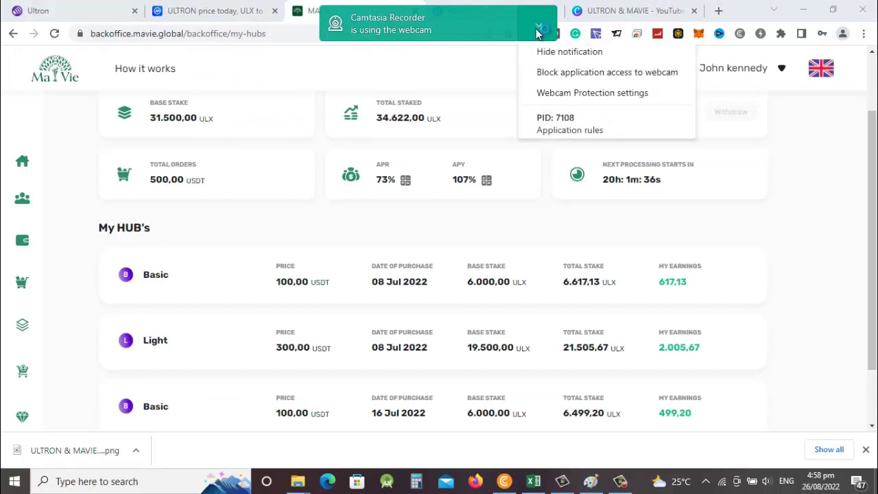
left_click(563, 59)
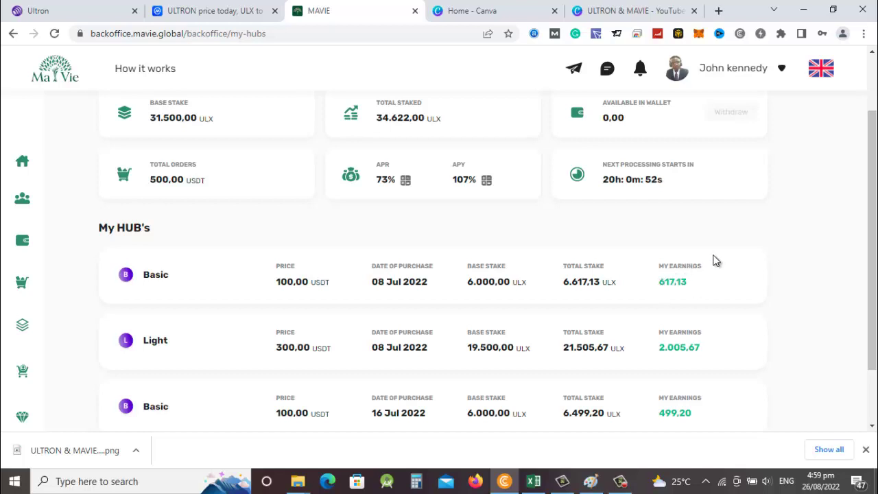
Return to Excel and examine the daily total formulas in row 7 and the day-to-day difference formulas in row 8.
left_click(534, 481)
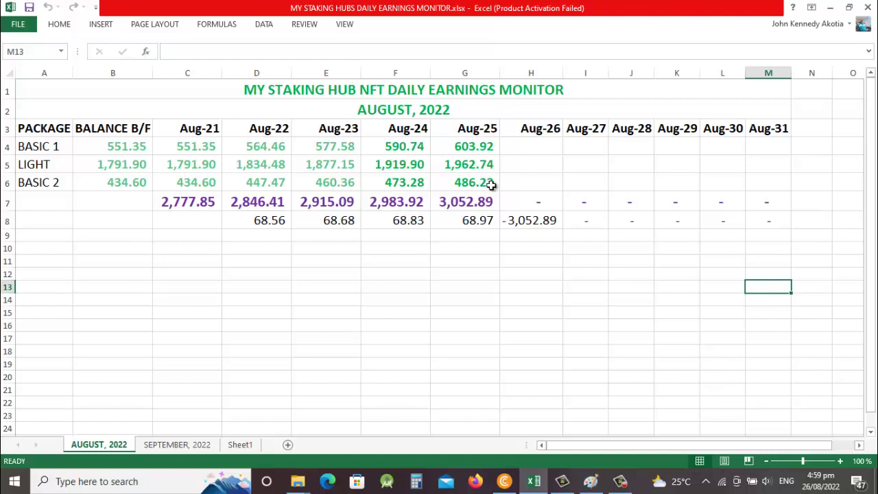
left_click(199, 206)
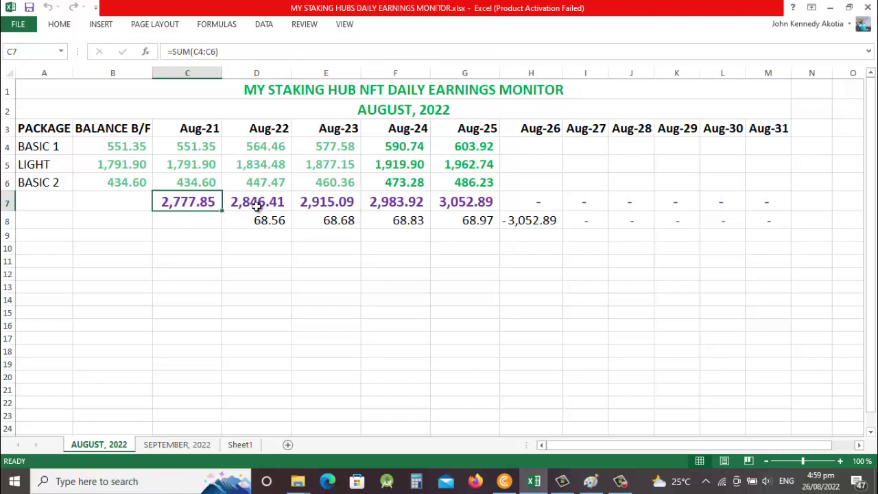
left_click(275, 221)
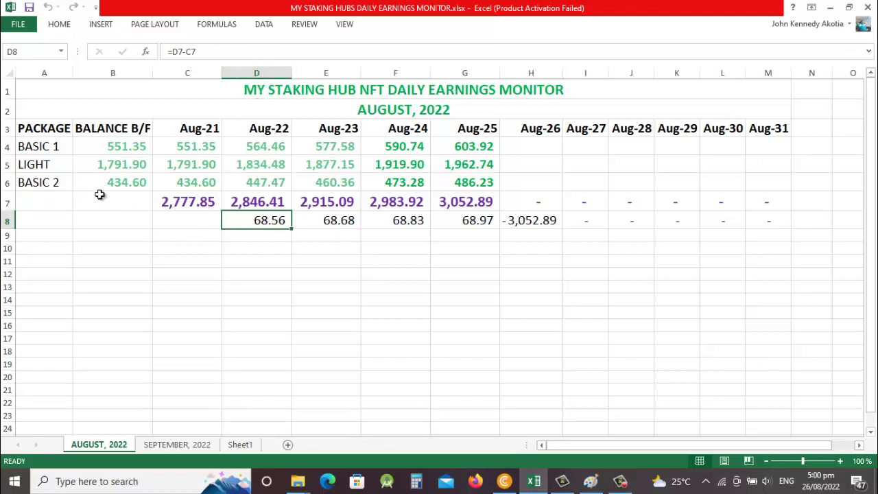
left_click(265, 203)
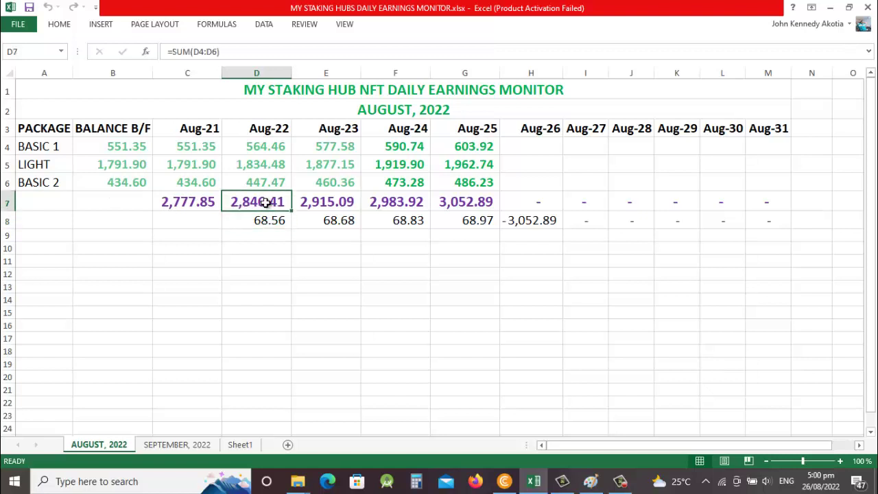
left_click(190, 203)
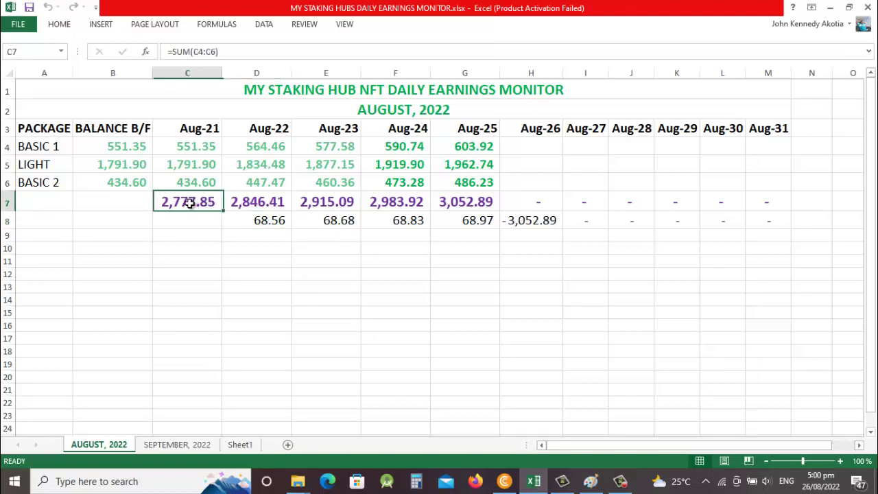
left_click(267, 222)
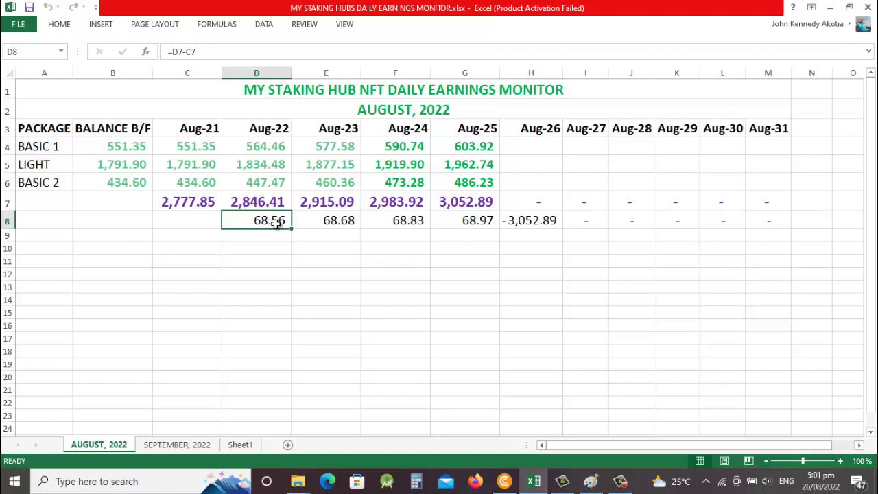
left_click(347, 221)
left_click(416, 222)
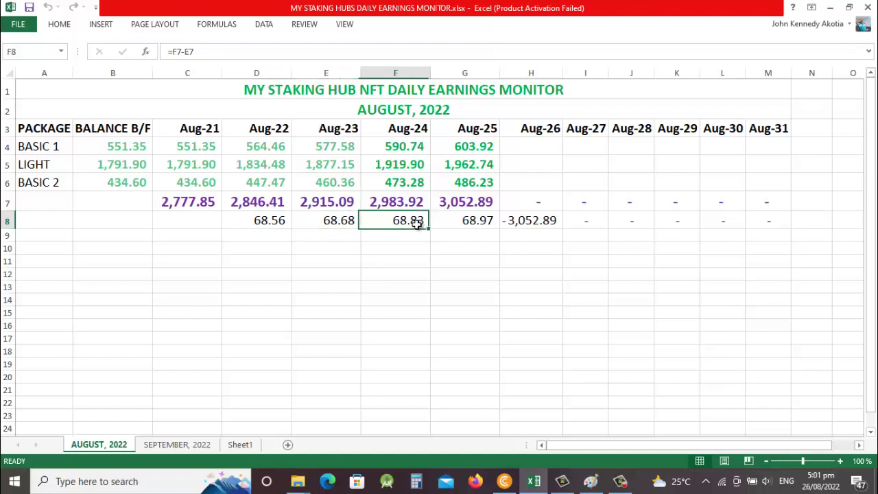
left_click(472, 222)
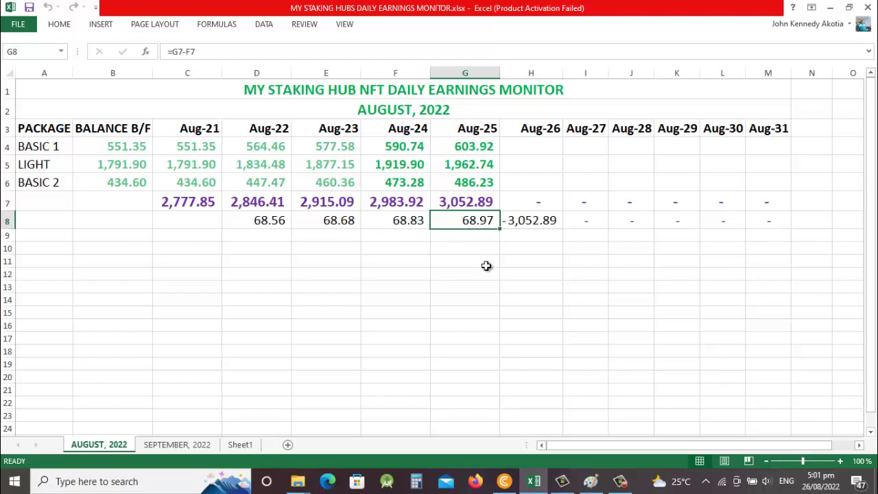
Look up the first Basic hub's earnings in the browser and enter 617.13 for BASIC 1 under Aug-26 in cell H4.
left_click(536, 145)
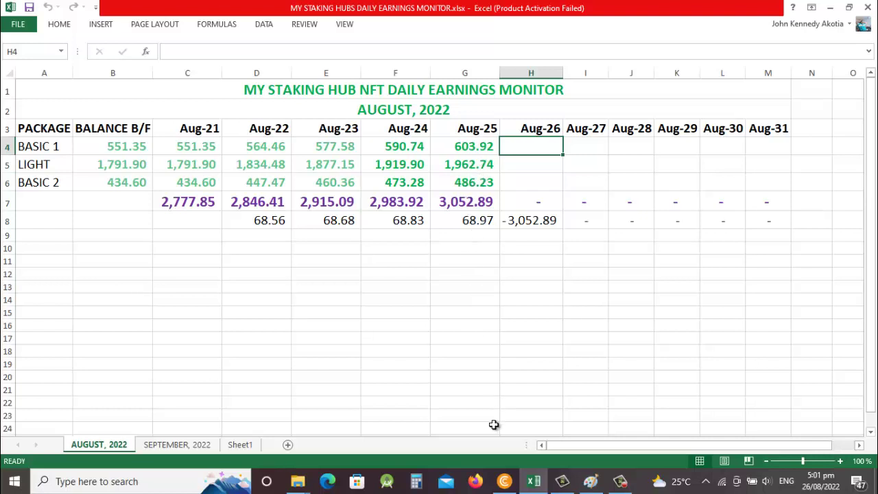
left_click(504, 481)
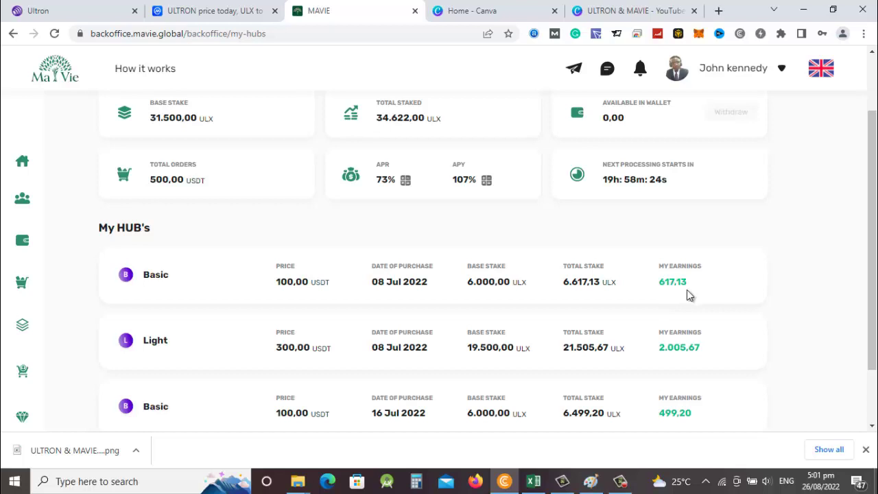
left_click(535, 482)
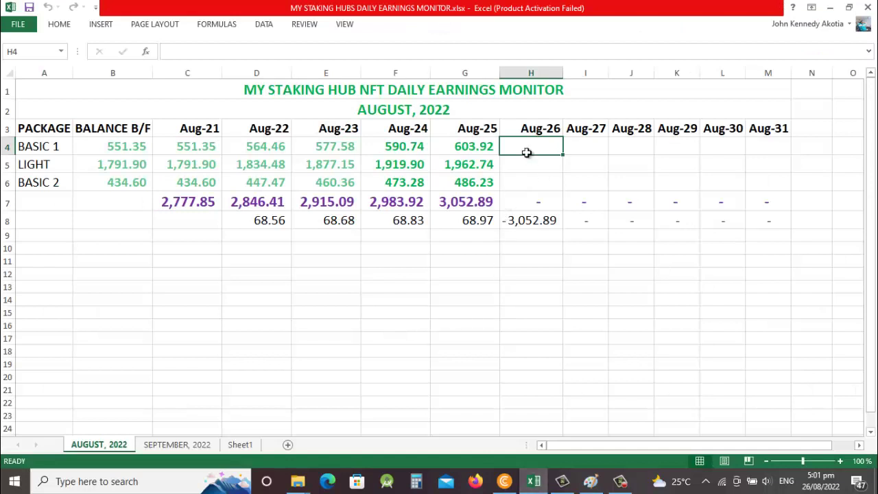
type("617.13")
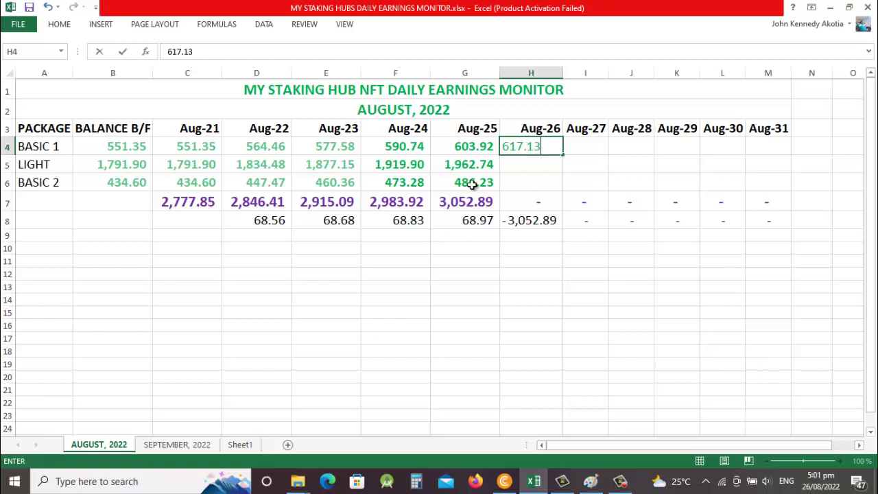
Look up the Light hub's earnings in the browser and enter 2005.67 for LIGHT under Aug-26 in cell H5.
left_click(504, 481)
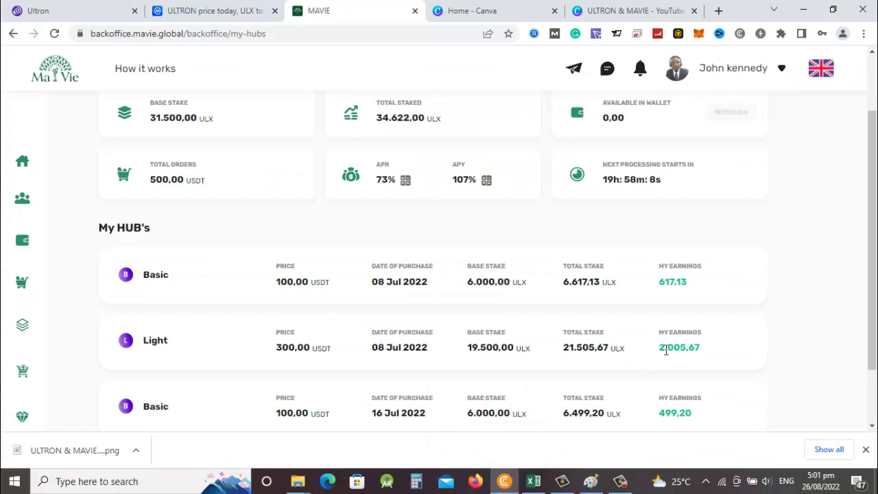
left_click(534, 482)
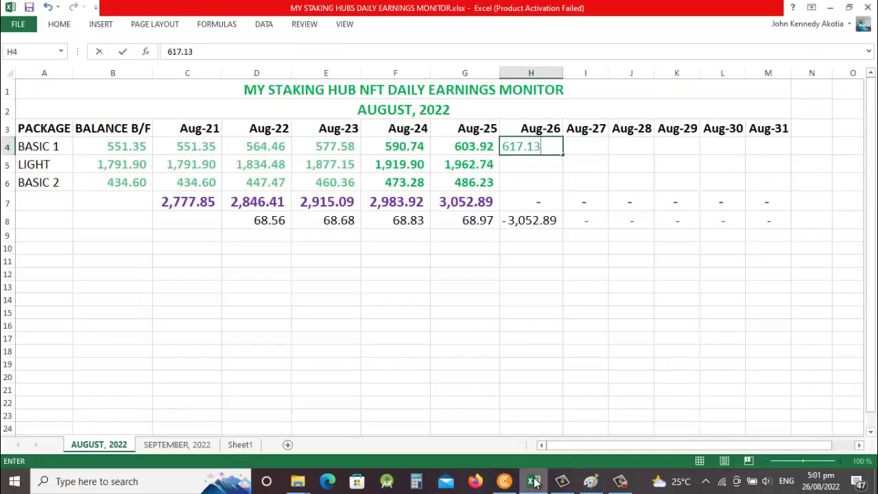
left_click(527, 165)
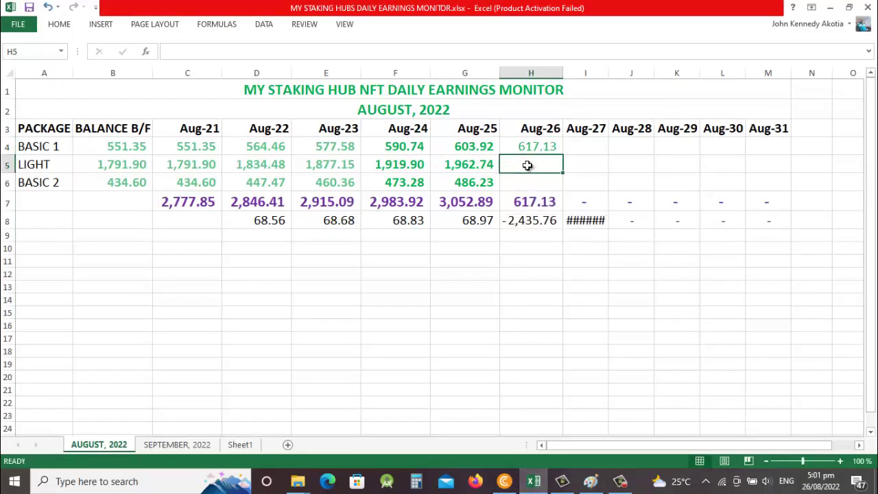
type("2005.57")
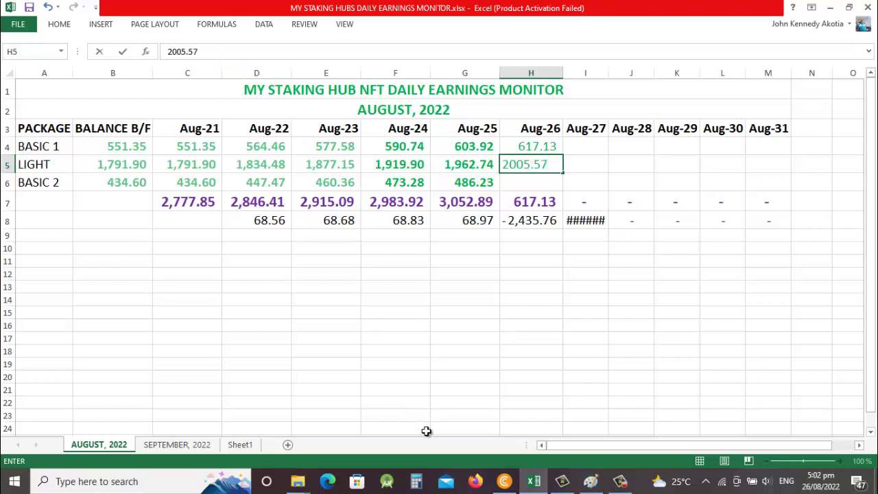
left_click(505, 482)
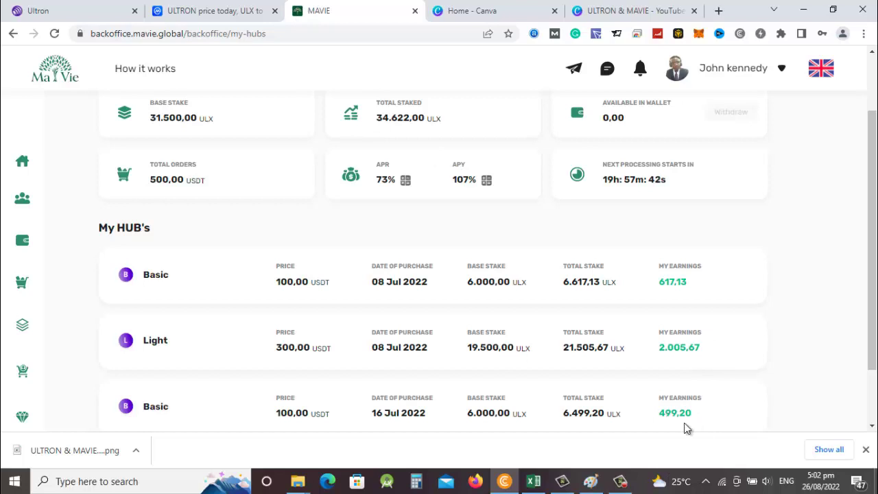
left_click(534, 480)
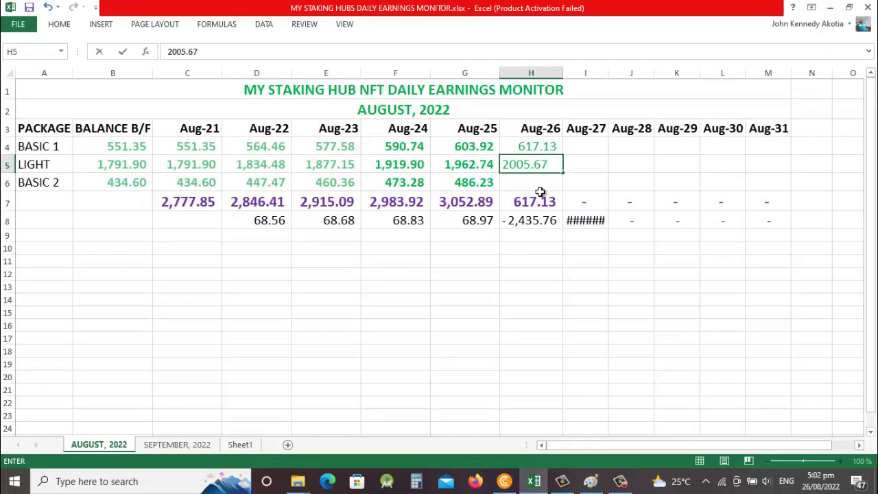
Check the second Basic hub's earnings, enter 499.20 for BASIC 2 in cell H6, and widen column H to fit its total.
left_click(504, 481)
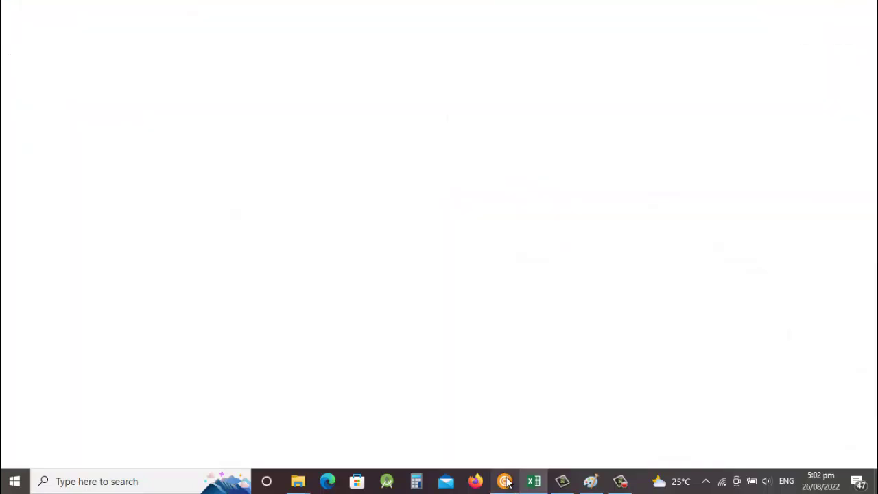
left_click(533, 481)
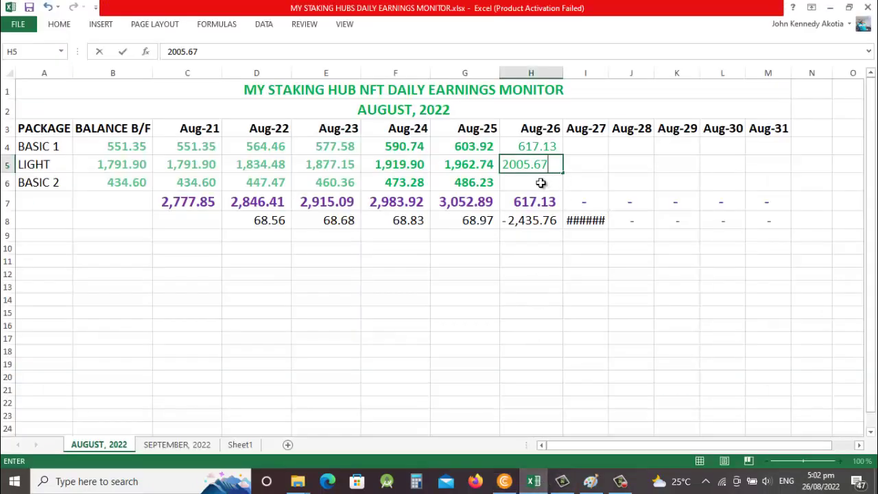
left_click(542, 182)
type("4")
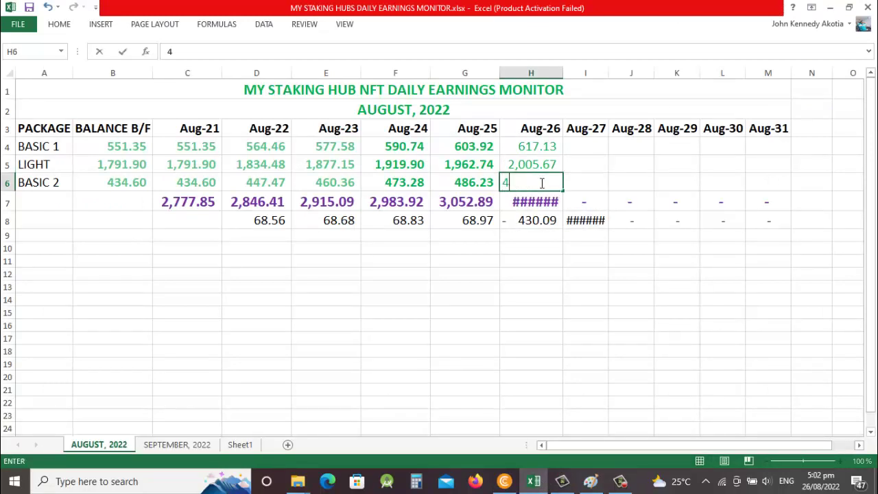
type("99.20")
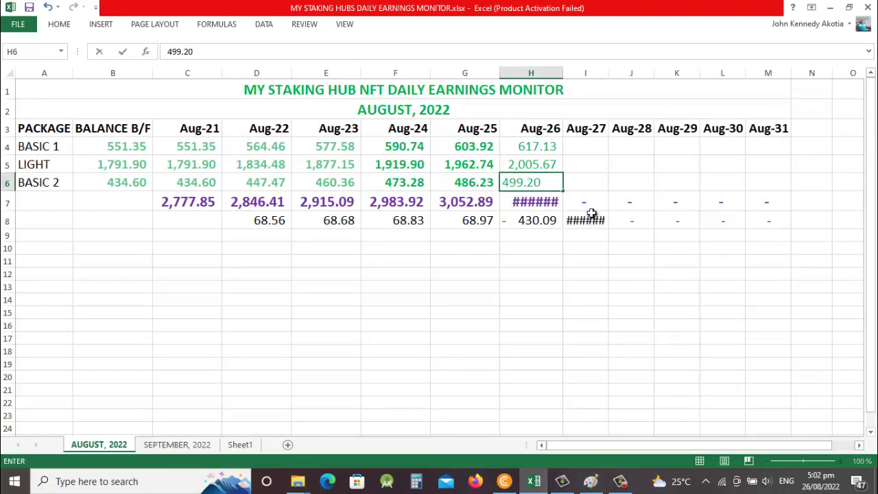
left_click(571, 272)
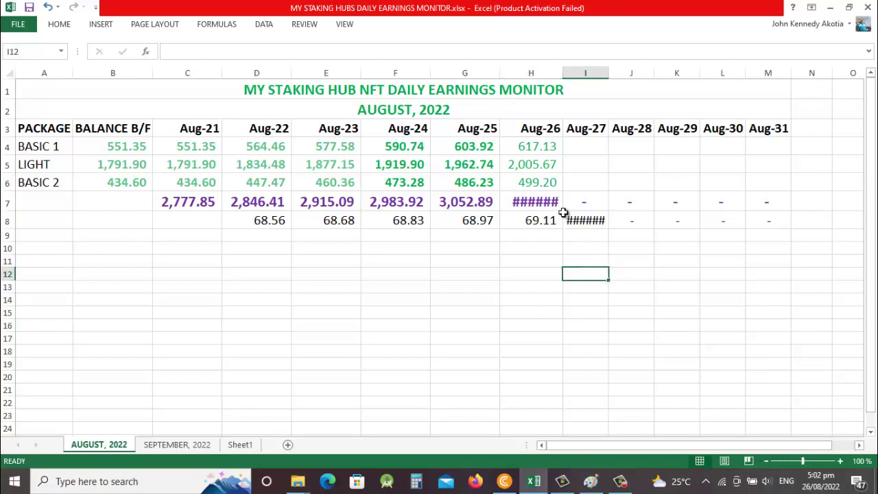
left_click_drag(562, 73, 568, 73)
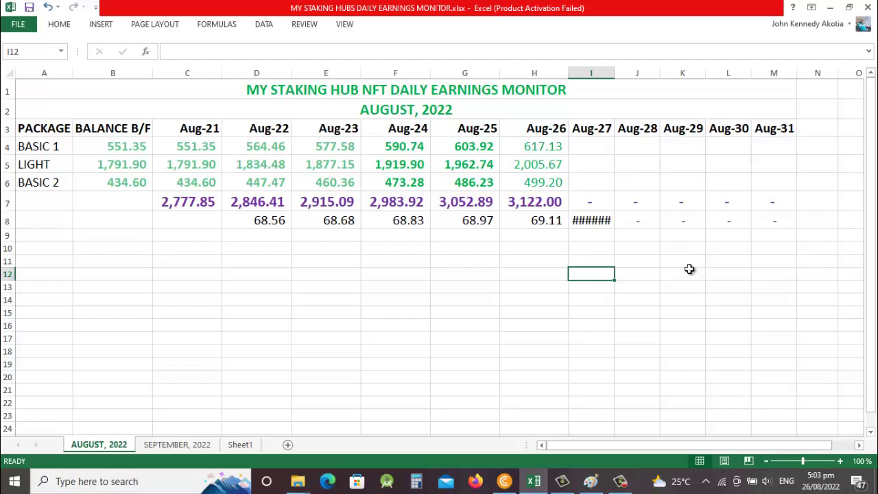
Recheck the hub earnings on the MAVIE page in the browser and return to the AUGUST, 2022 sheet in Excel.
left_click(504, 481)
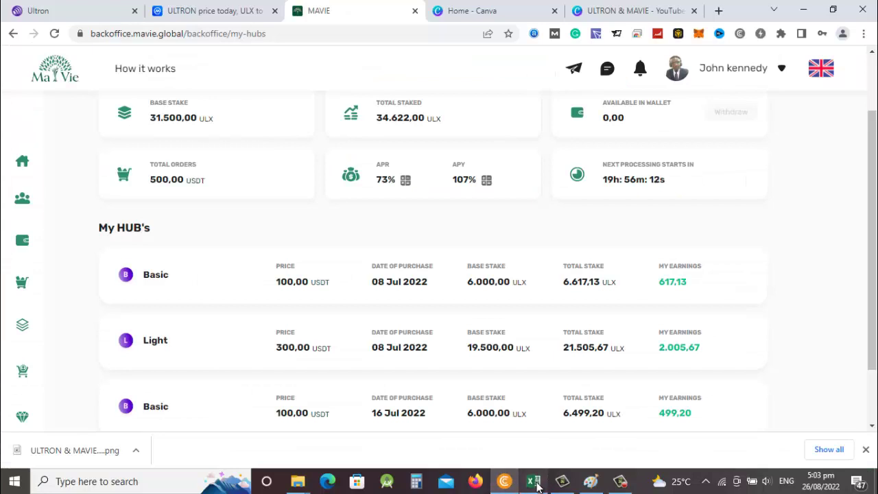
left_click(535, 482)
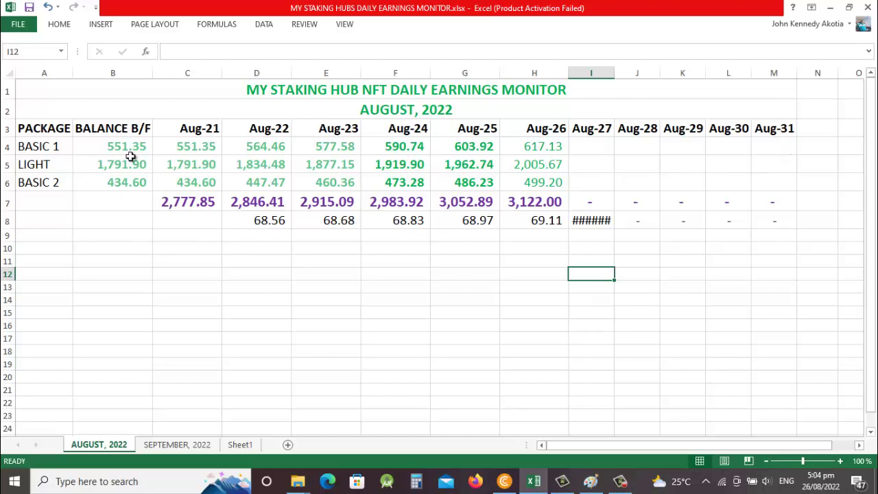
left_click(174, 432)
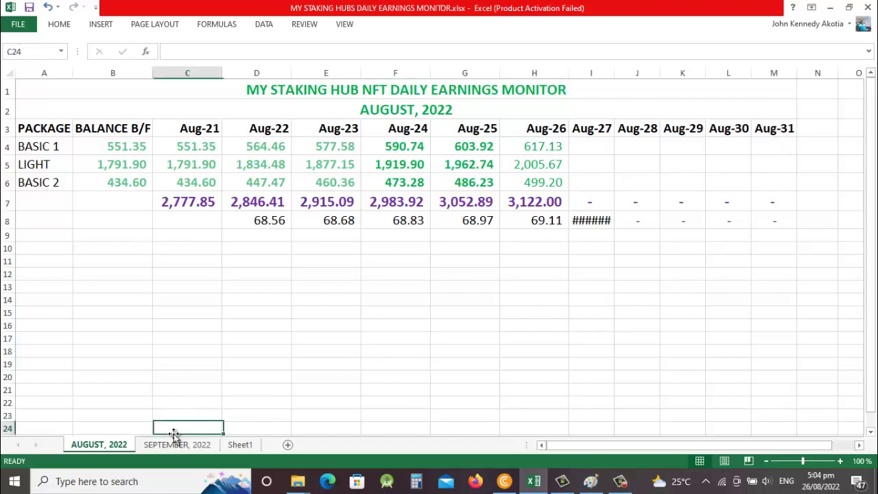
View the SEPTEMBER, 2022 sheet, return to AUGUST, 2022 and inspect the Aug-21 total formula in cell C7.
left_click(171, 445)
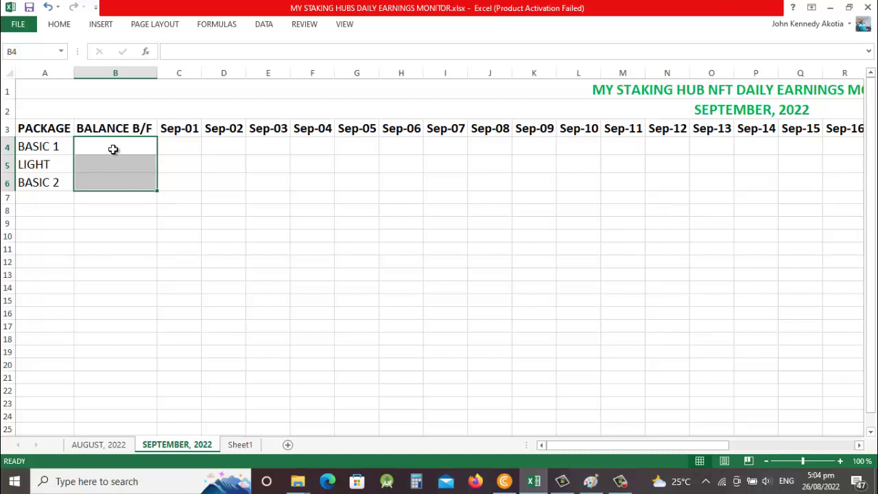
left_click(96, 446)
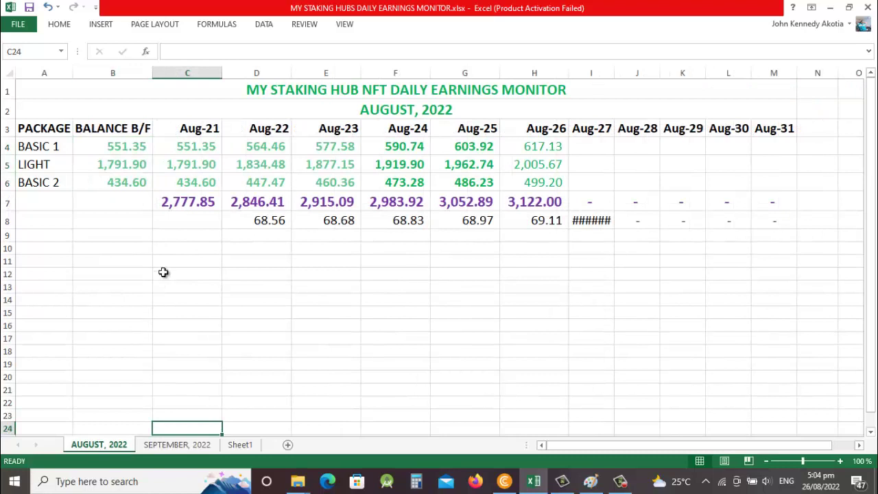
left_click(194, 200)
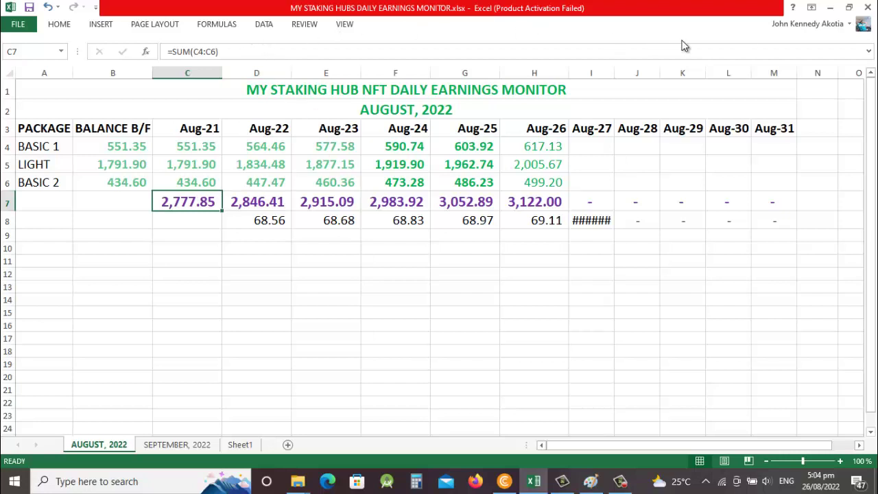
Keep the ribbon permanently expanded with the Home commands showing.
left_click(154, 23)
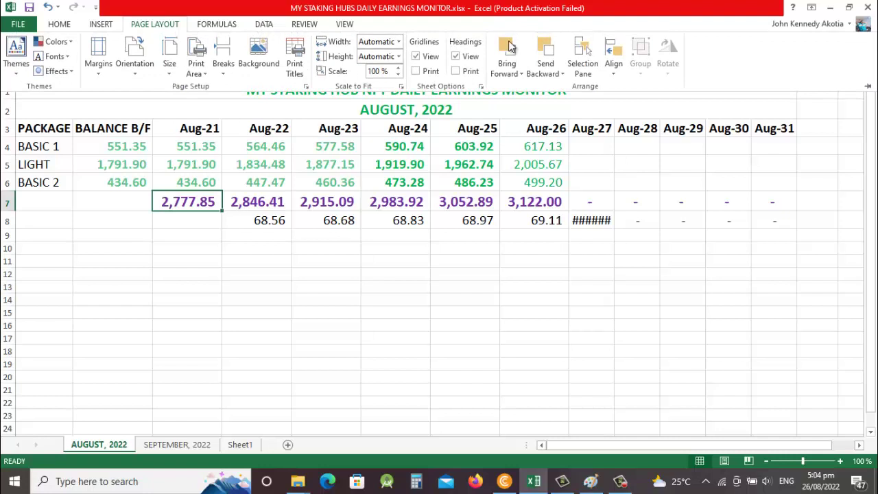
left_click(869, 87)
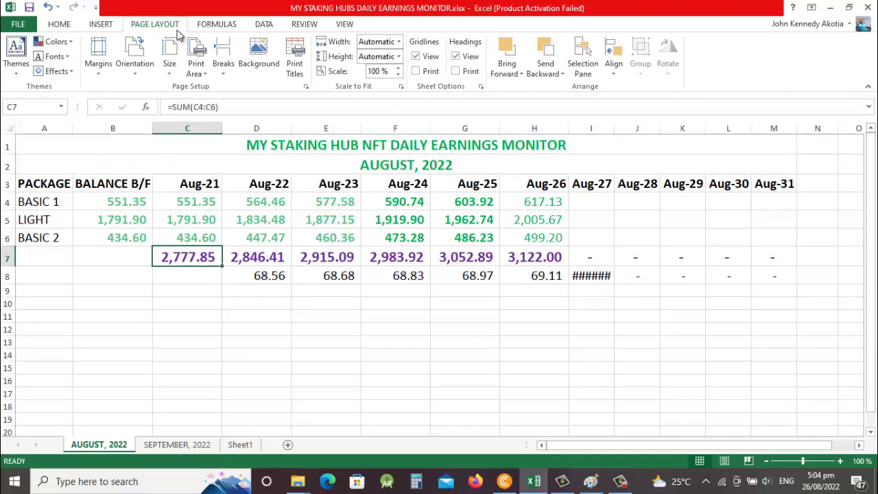
left_click(65, 25)
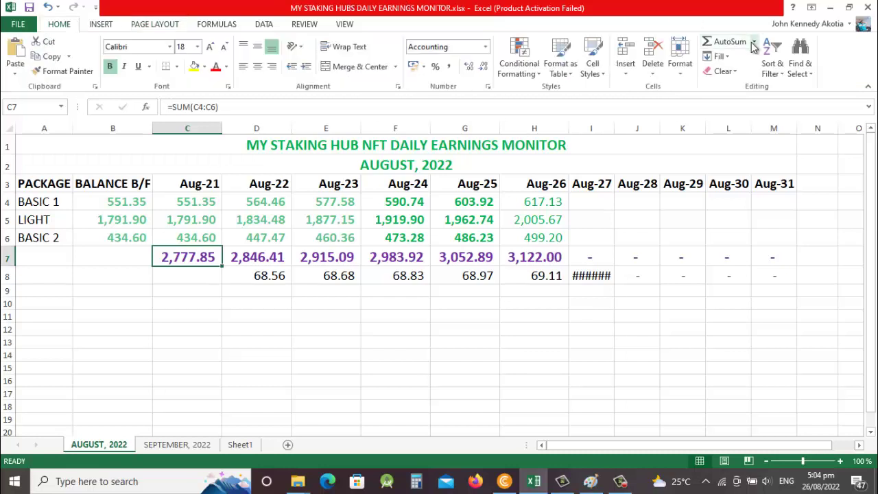
Insert an AutoSum formula in cell B7 under BALANCE B/F, changing its summed reference to cell D12 before committing it.
left_click(126, 258)
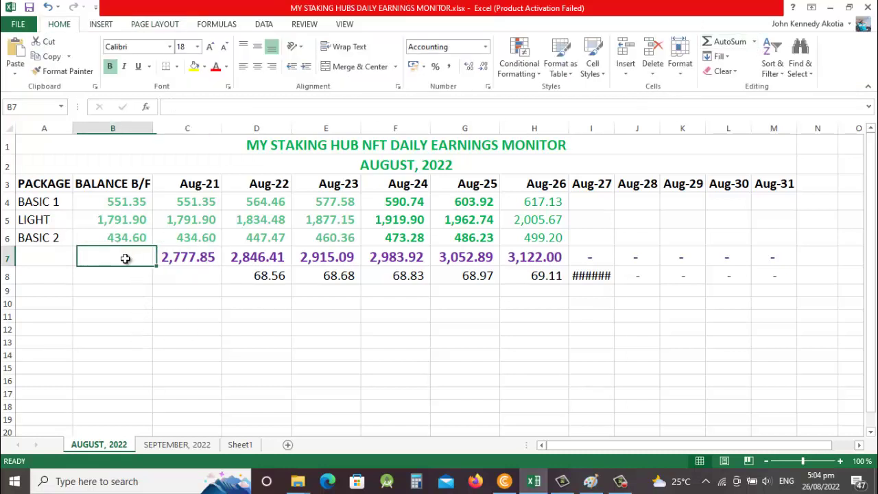
left_click(726, 42)
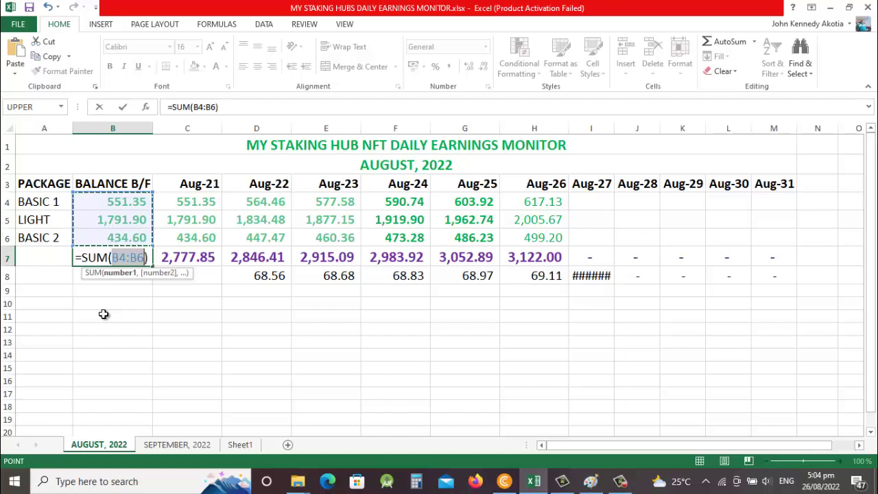
left_click(188, 338)
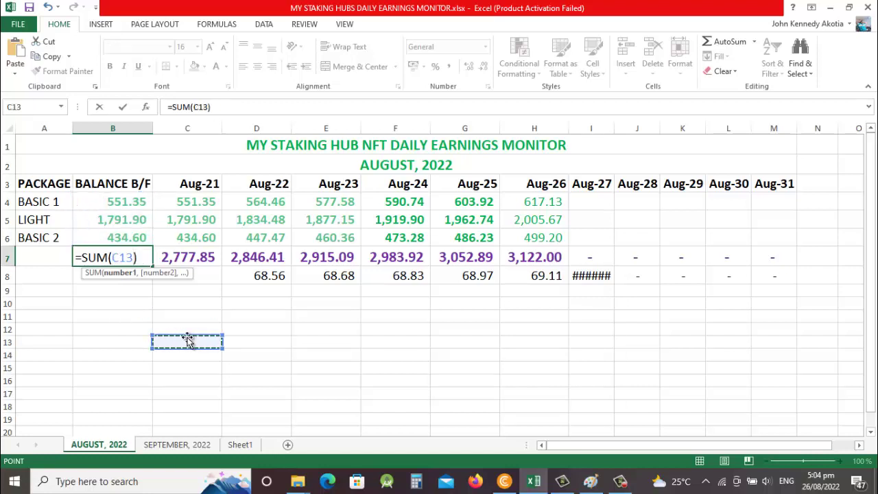
left_click(281, 315)
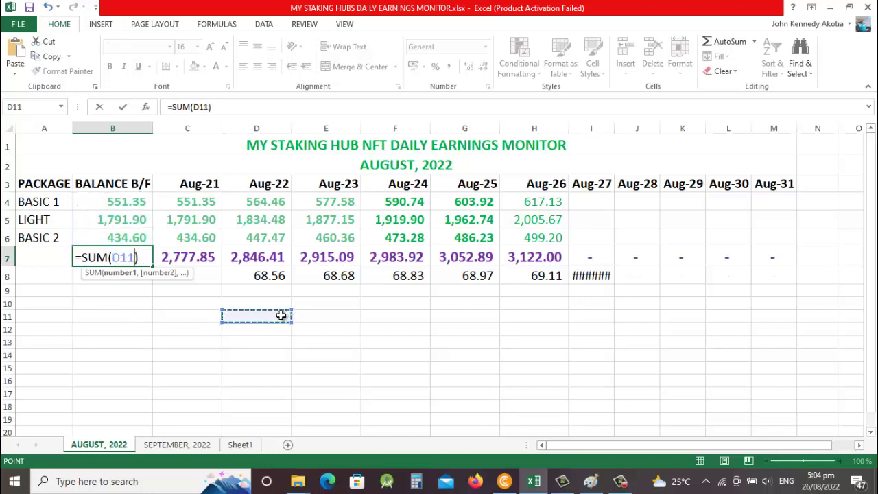
key("Down")
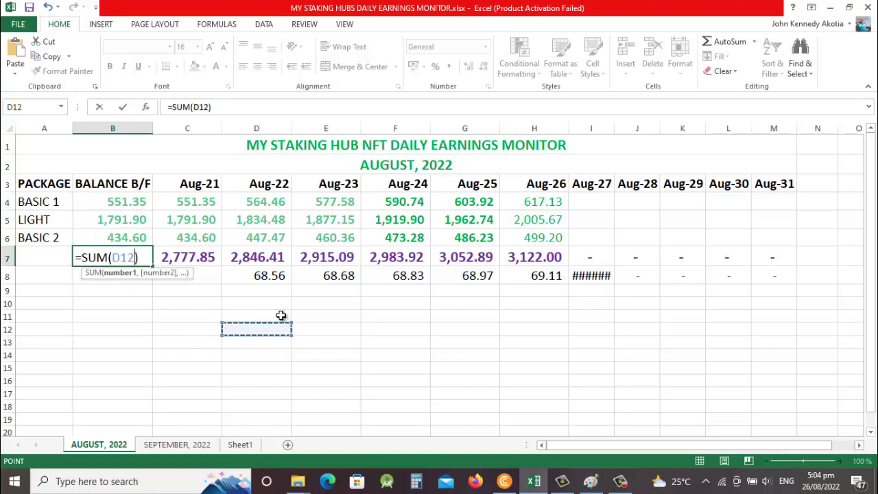
key("Return")
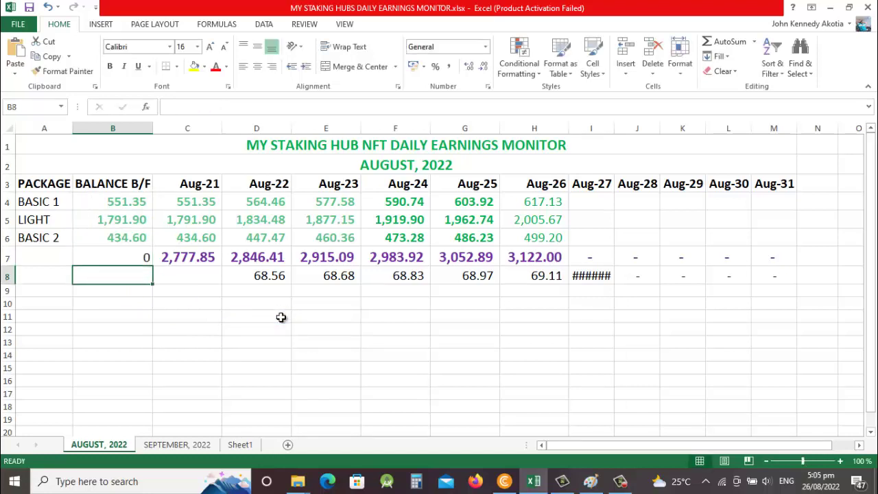
Try filling the Aug-21 total formula from C7 across row 7 to M7 under Aug-31, and undo the fill.
left_click(183, 259)
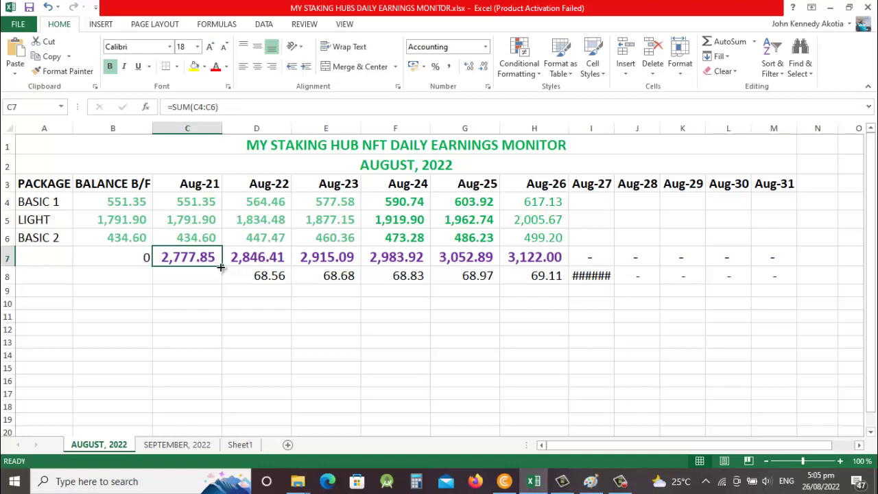
left_click_drag(221, 267, 798, 259)
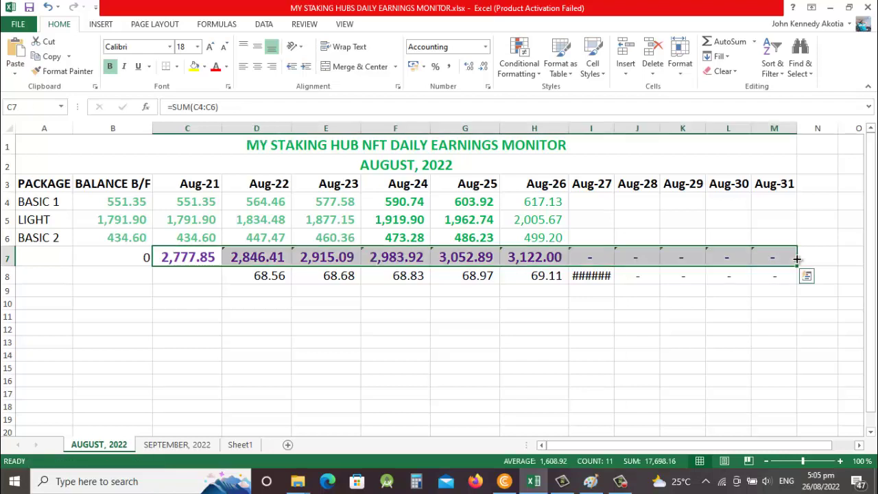
left_click(602, 203)
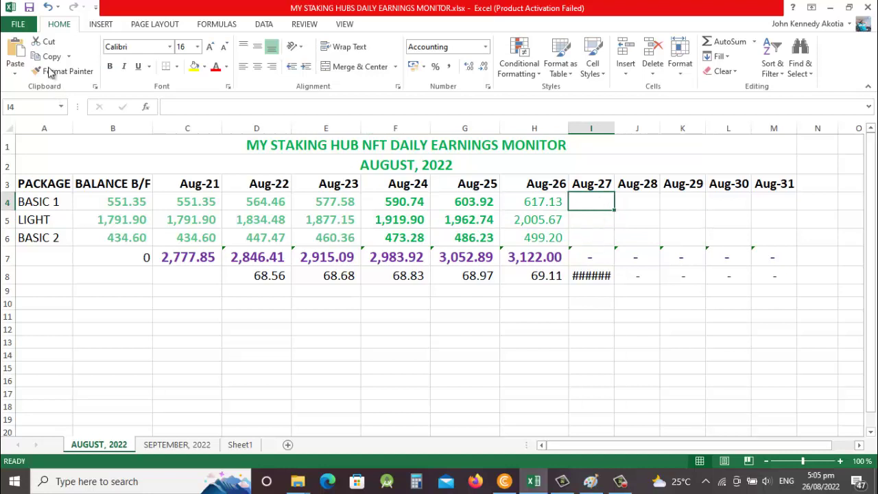
left_click(48, 7)
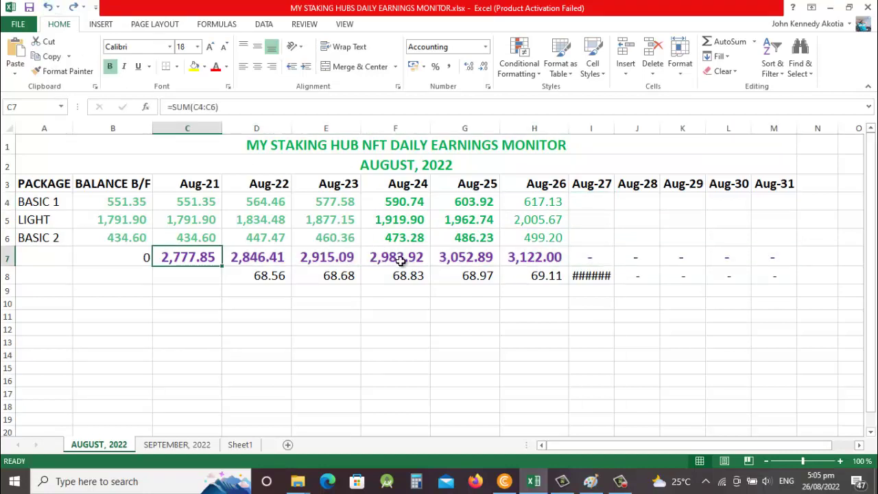
Examine the daily difference formula for Aug-22 in cell D8 and switch to the staking hub earnings image in Paint.
left_click(273, 276)
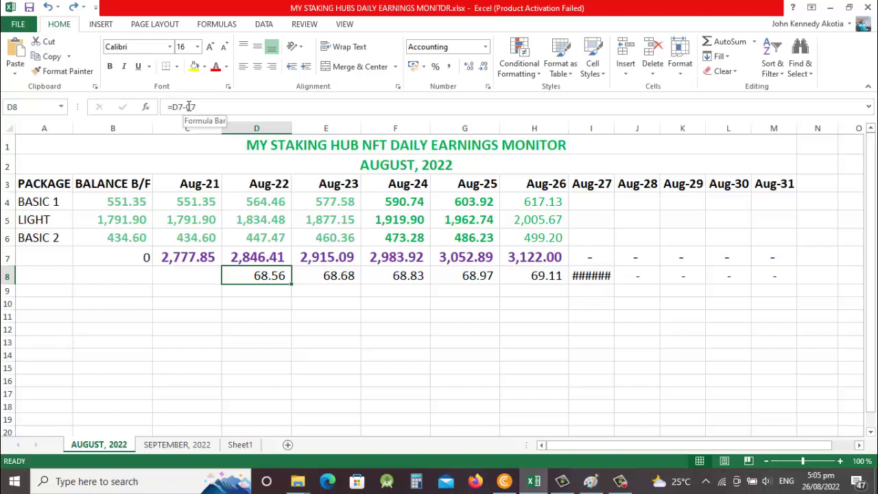
left_click(198, 273)
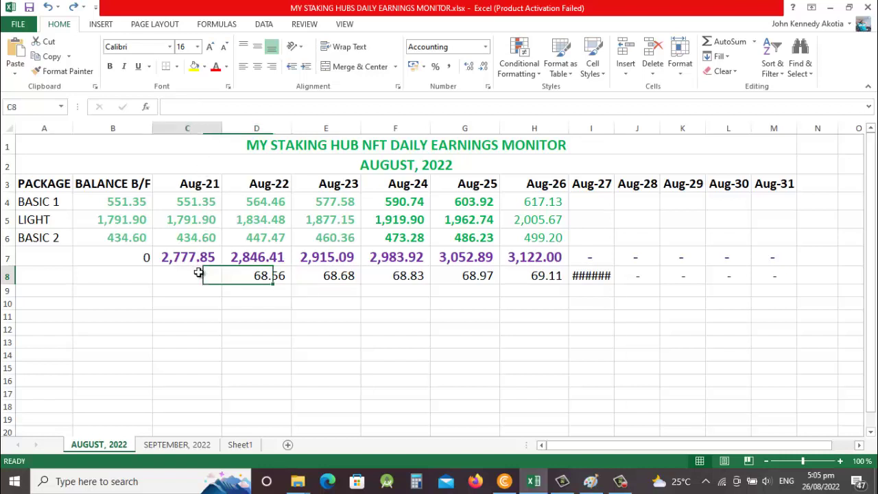
left_click(251, 274)
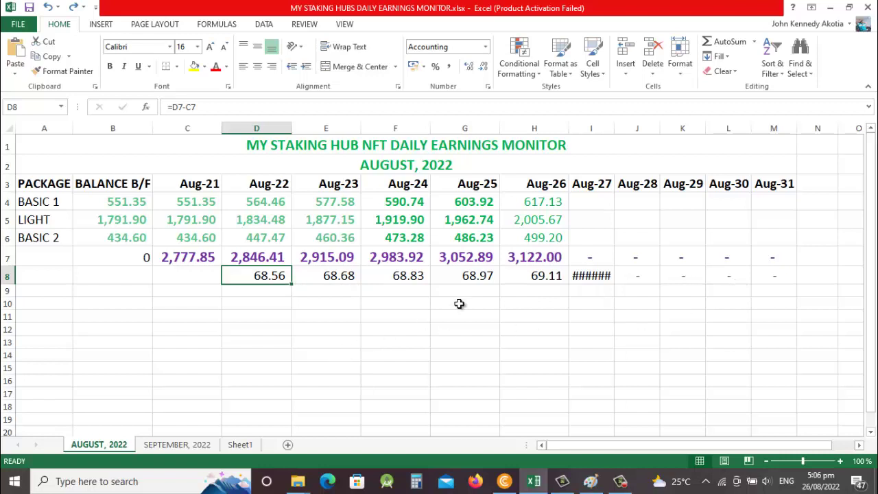
left_click(585, 194)
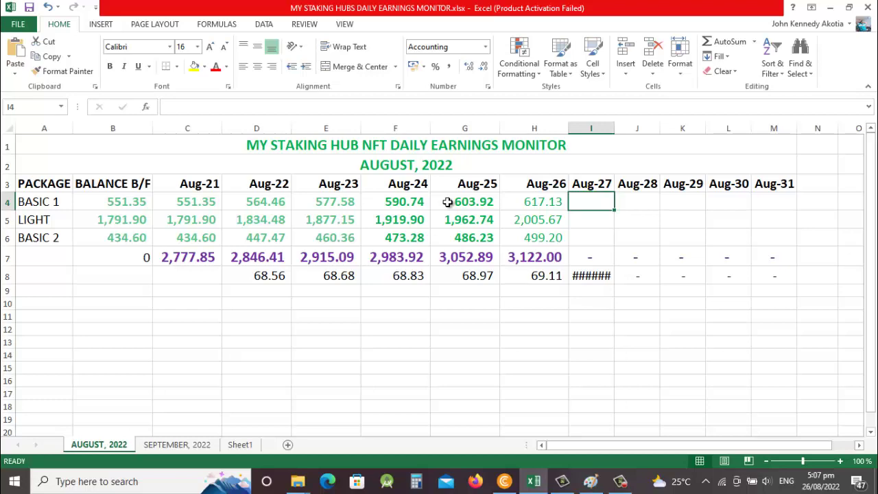
left_click(596, 483)
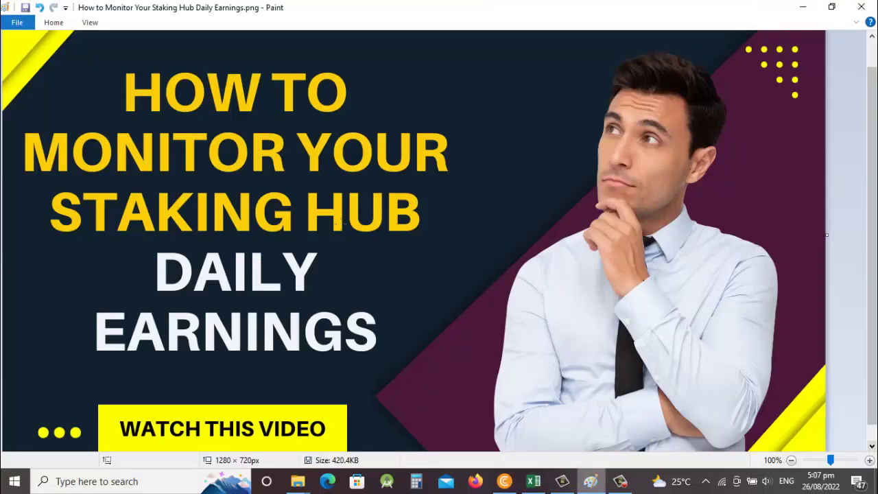